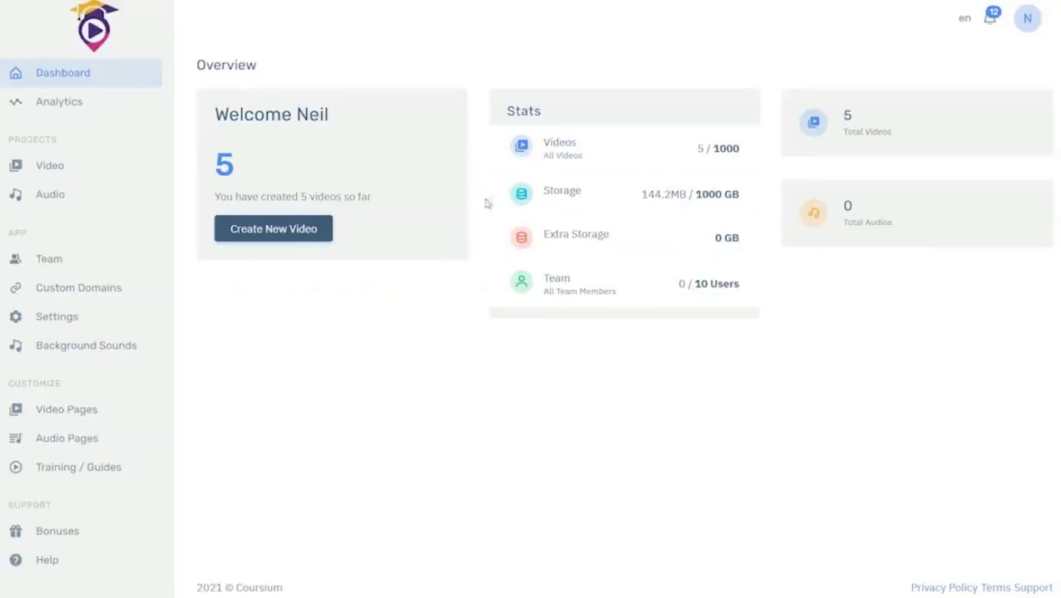
Step: Copy the URL of the YouTube video '$3000 a Day! How to Start CPA Marketing for Beginners'
click(47, 167)
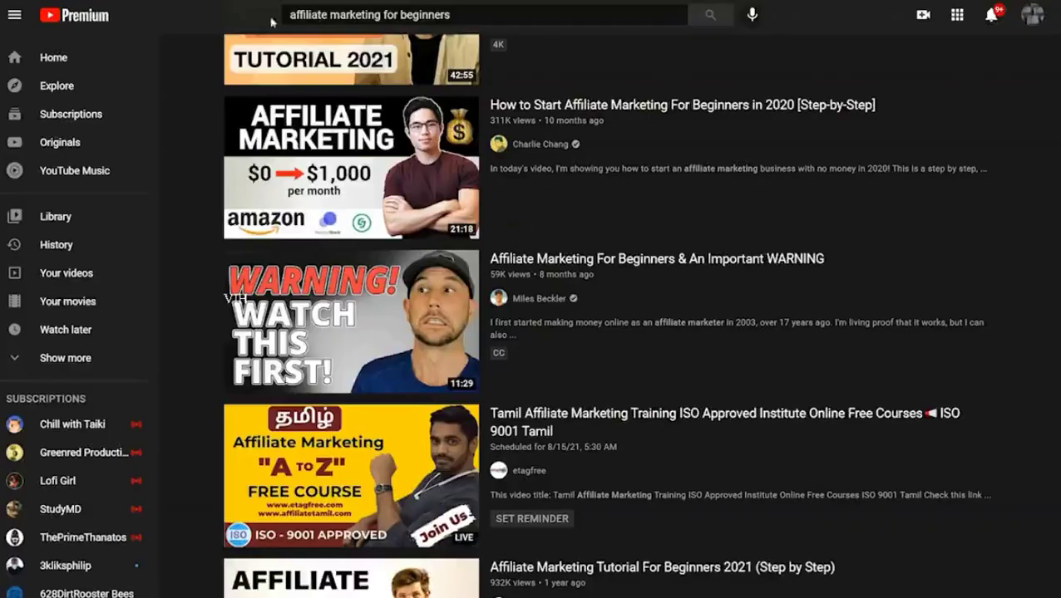
scroll(349, 138, up, 2)
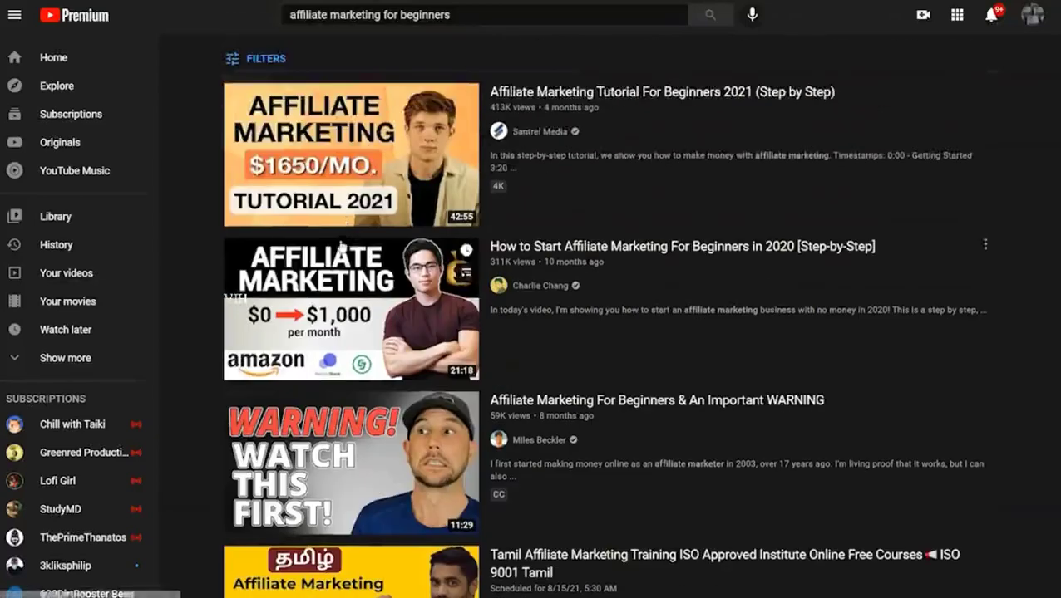
click(283, 58)
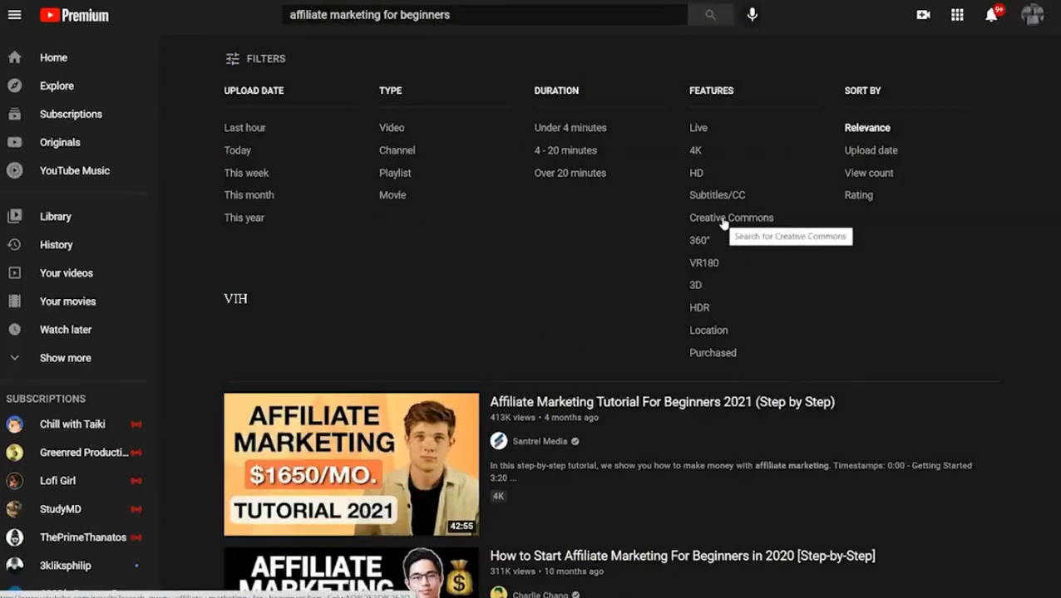
scroll(723, 222, down, 10)
mouse_move(322, 112)
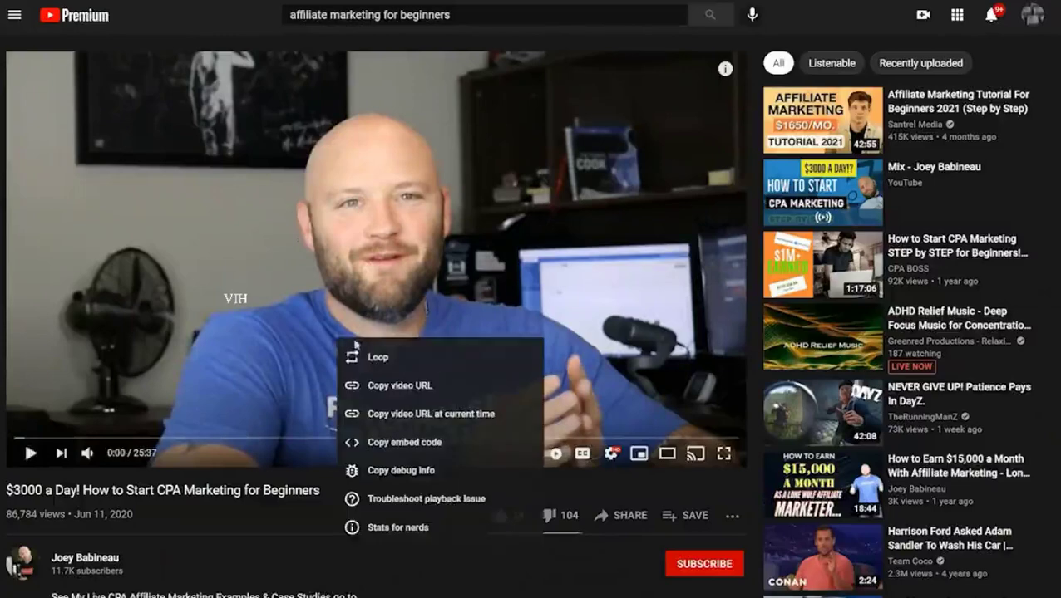
click(419, 389)
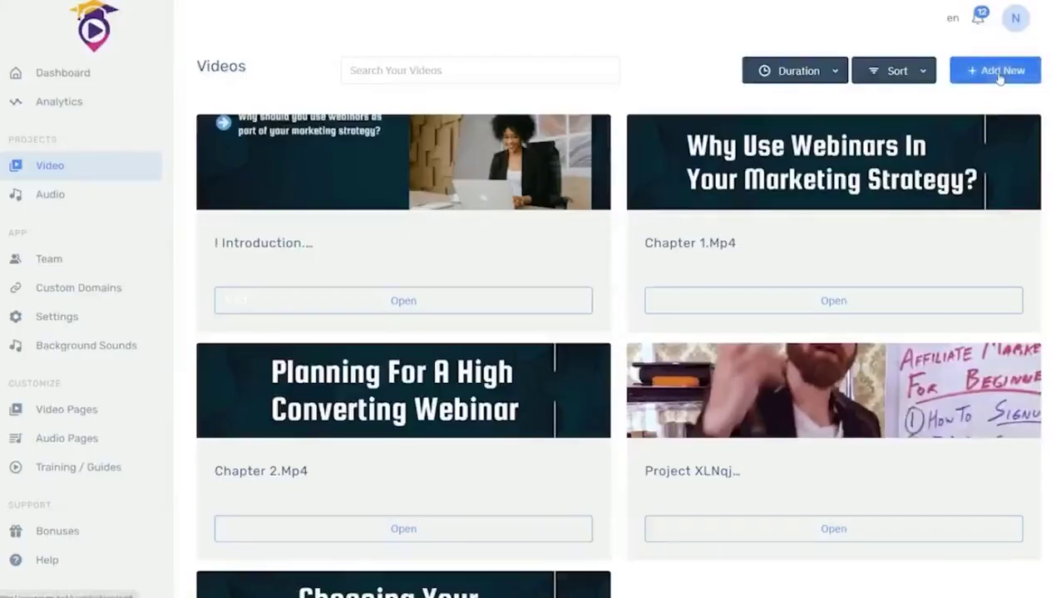
Step: Import the copied YouTube link as a new video with language English (United States)
click(1000, 74)
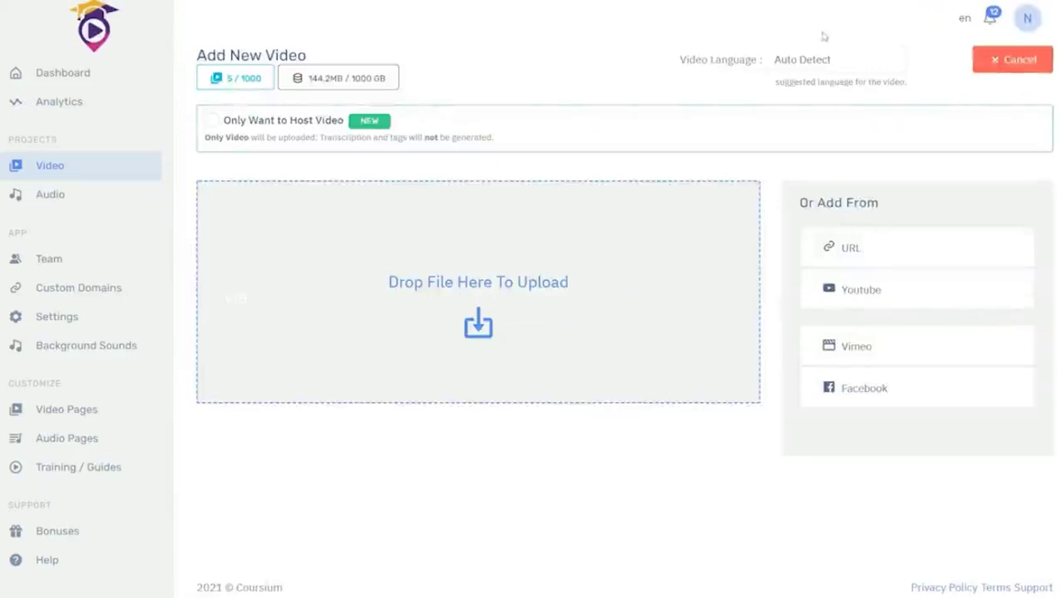
click(807, 60)
scroll(819, 250, down, 10)
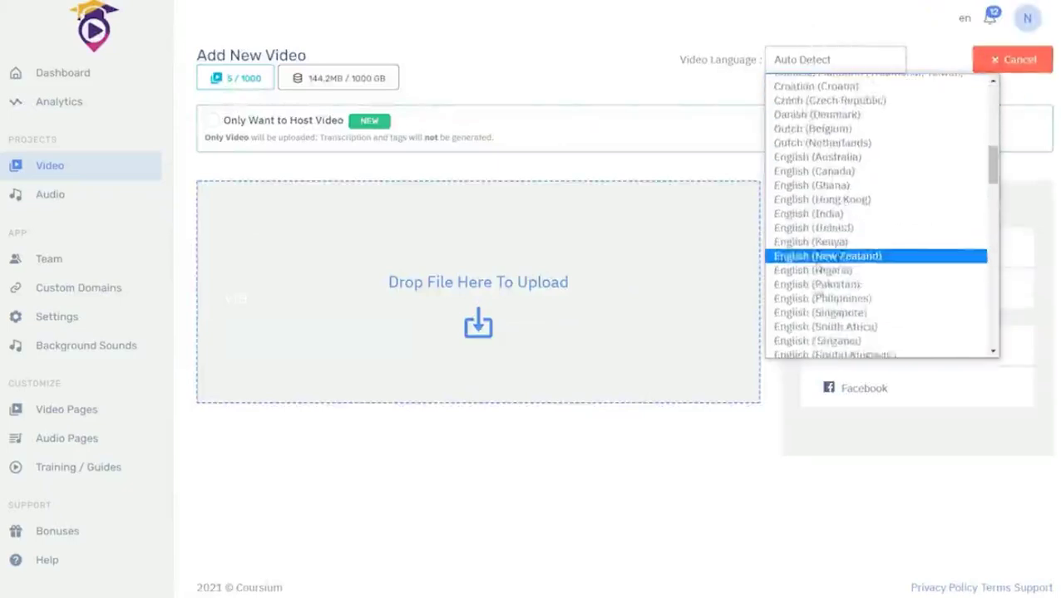
scroll(819, 275, up, 2)
scroll(840, 282, down, 2)
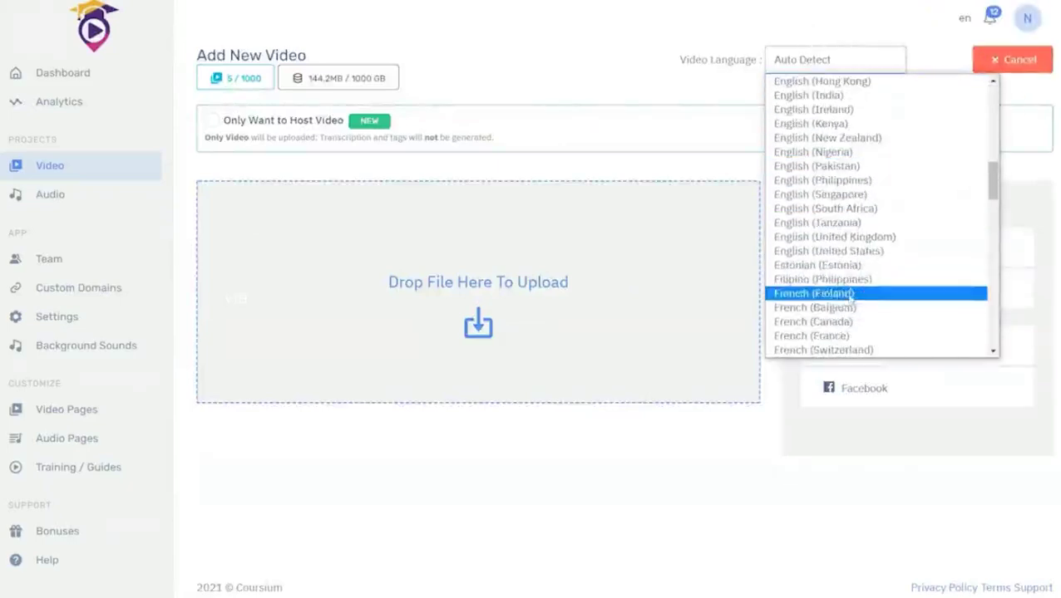
click(850, 251)
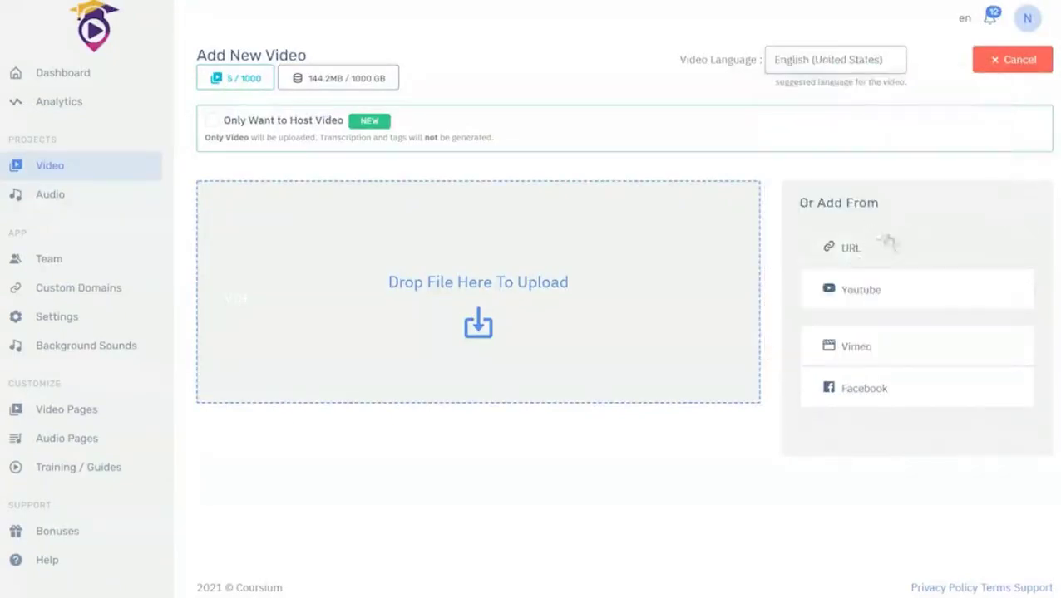
click(870, 291)
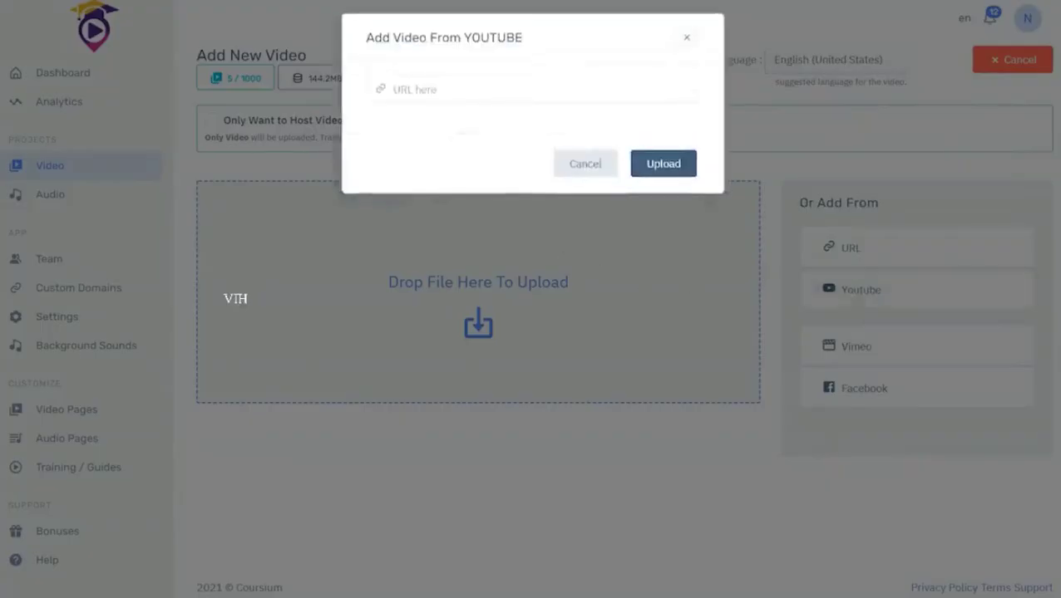
click(428, 79)
key(ctrl+v)
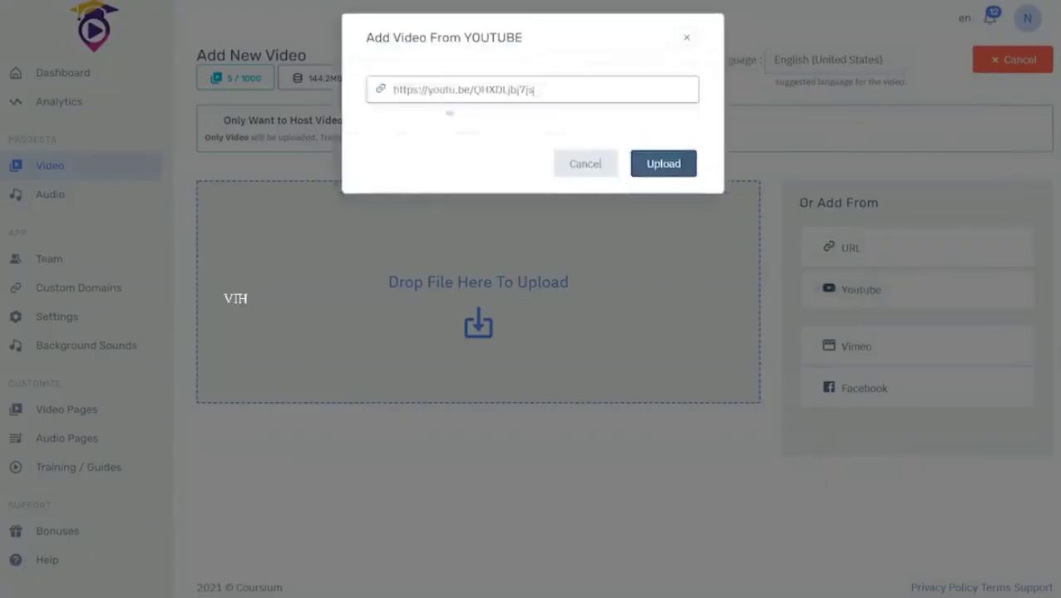
click(670, 169)
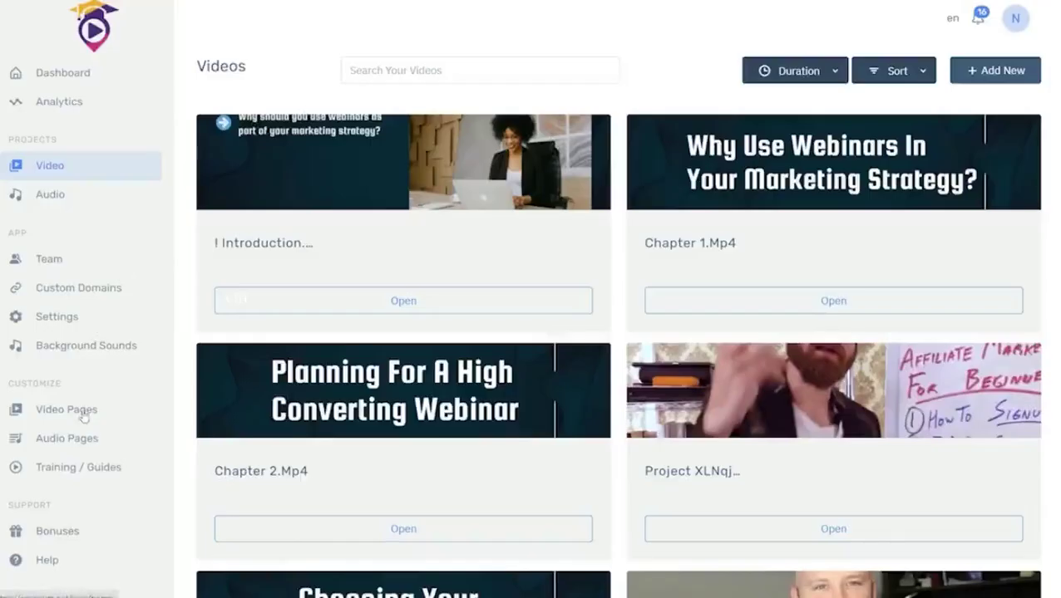
Step: Create a video page titled 'CPA Training Course', described 'Learn CPA Training', URL cpatrainingcourse
click(96, 413)
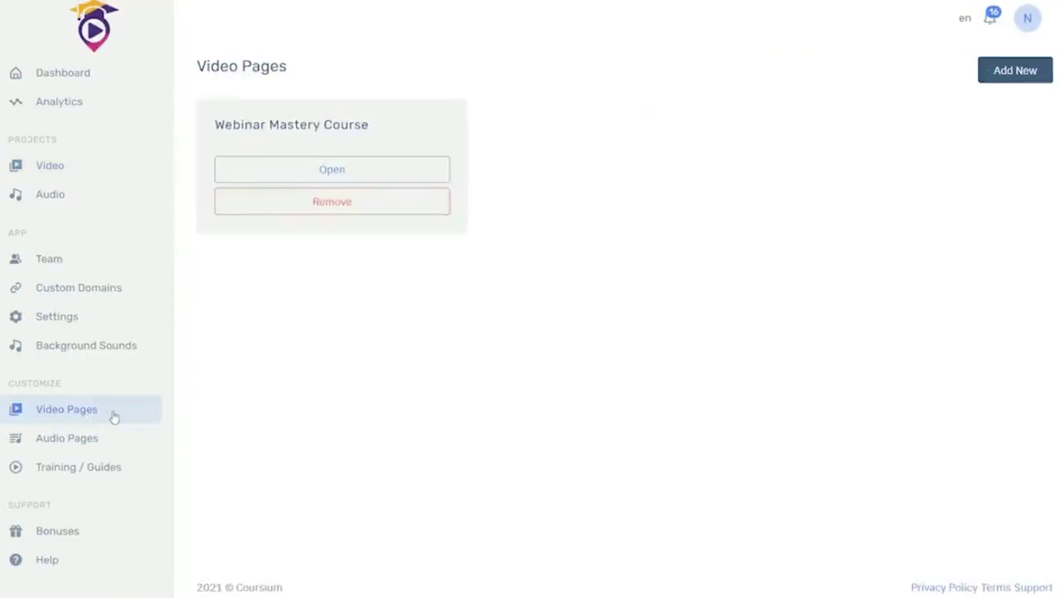
click(1012, 72)
click(424, 105)
text(C)
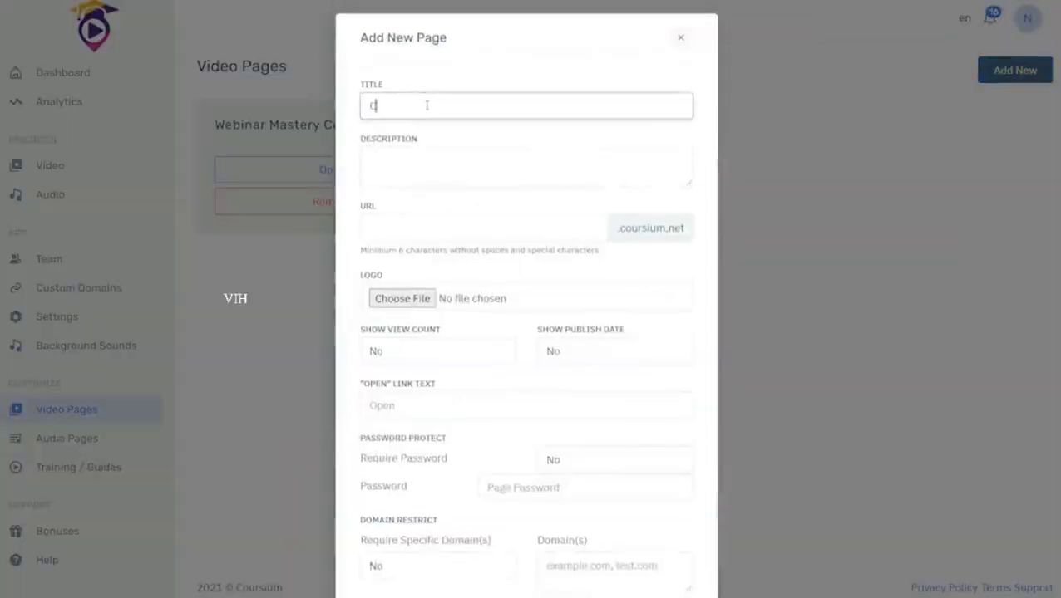
text(PA Training Course)
key(Tab)
text(Lea)
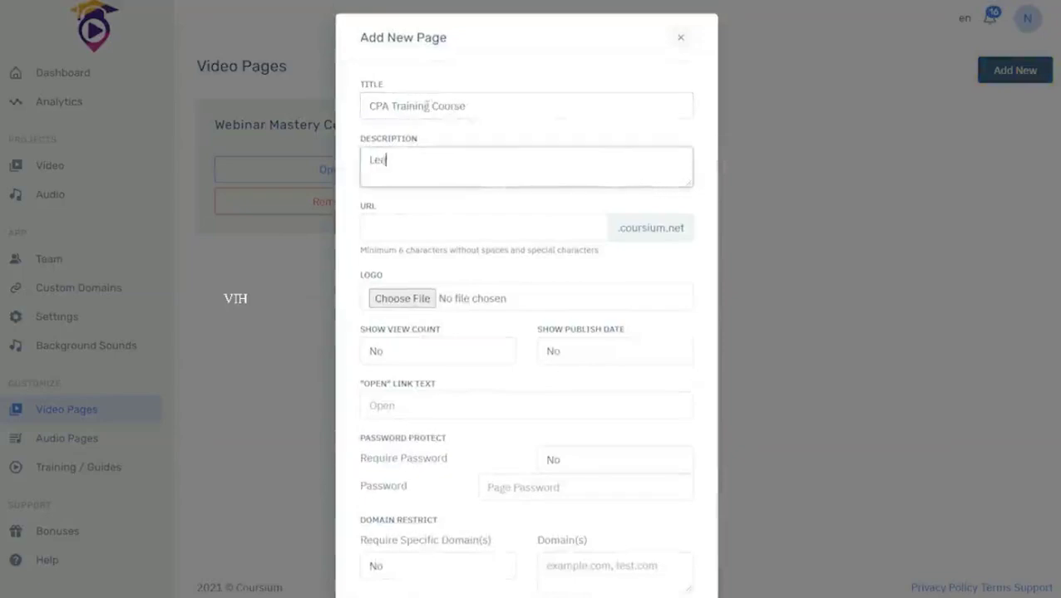
text(rn CPA Training)
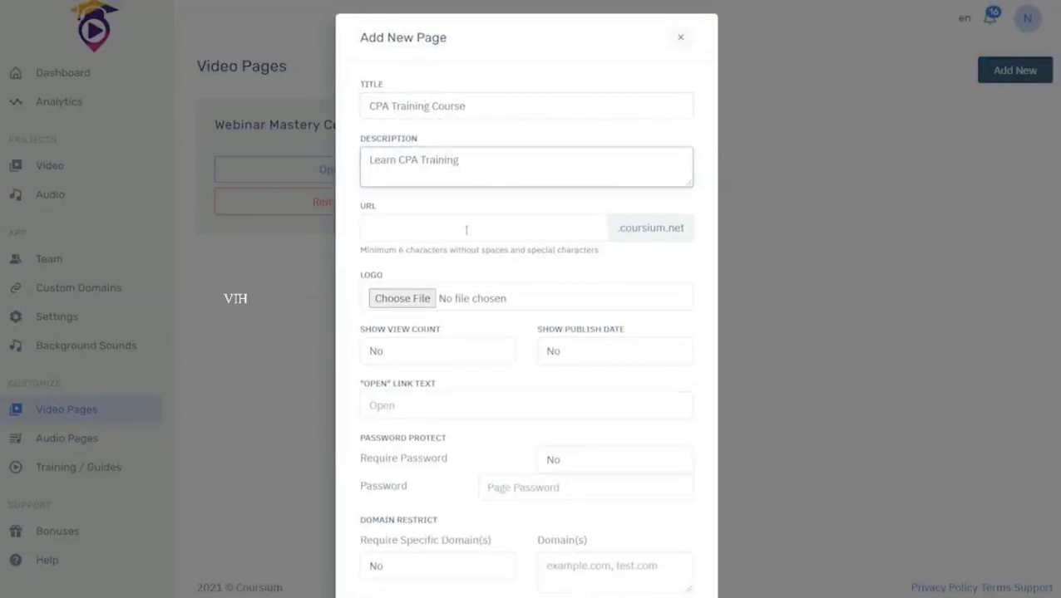
click(467, 230)
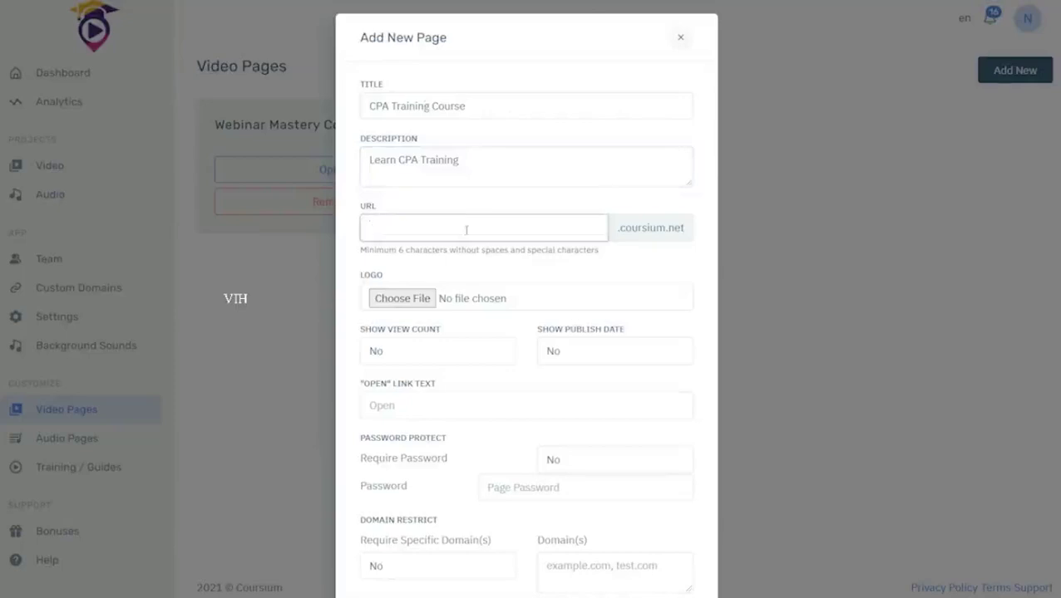
text(cpatrainingcourse)
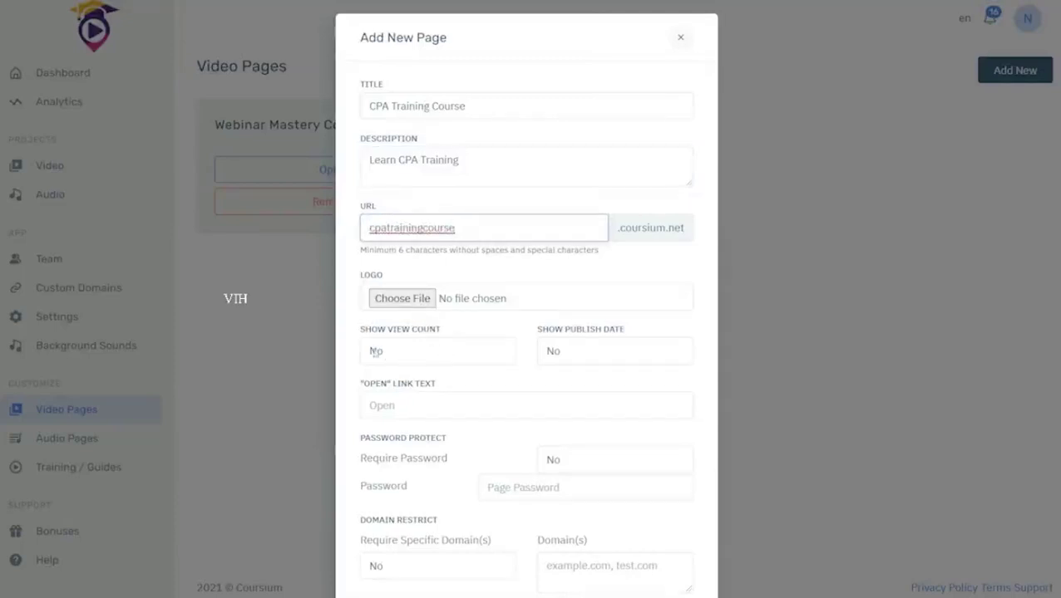
Step: Keep the view count hidden and set the open link text to 'START'
click(562, 359)
click(511, 350)
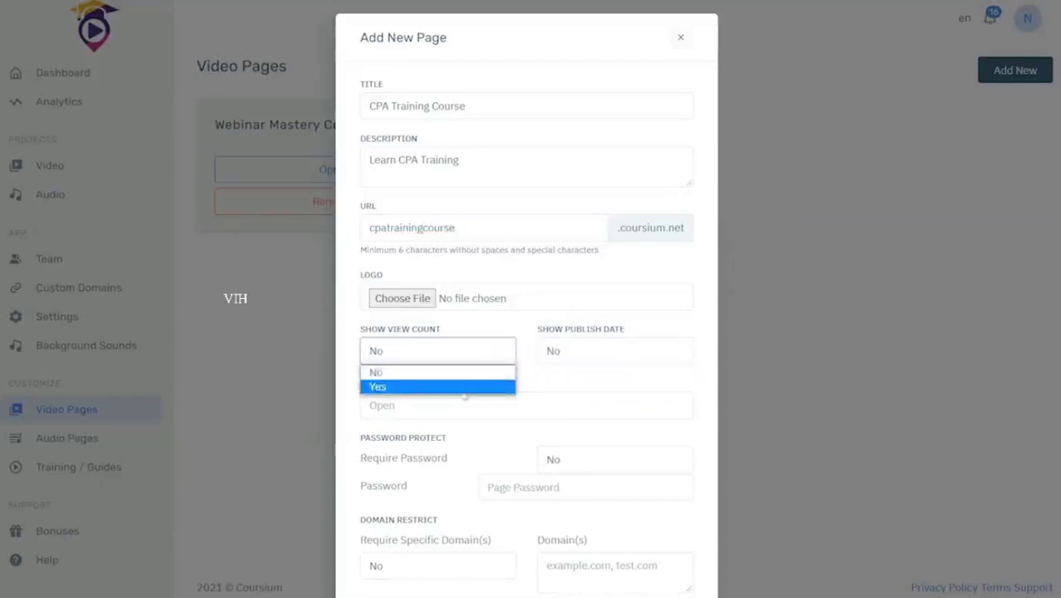
click(536, 382)
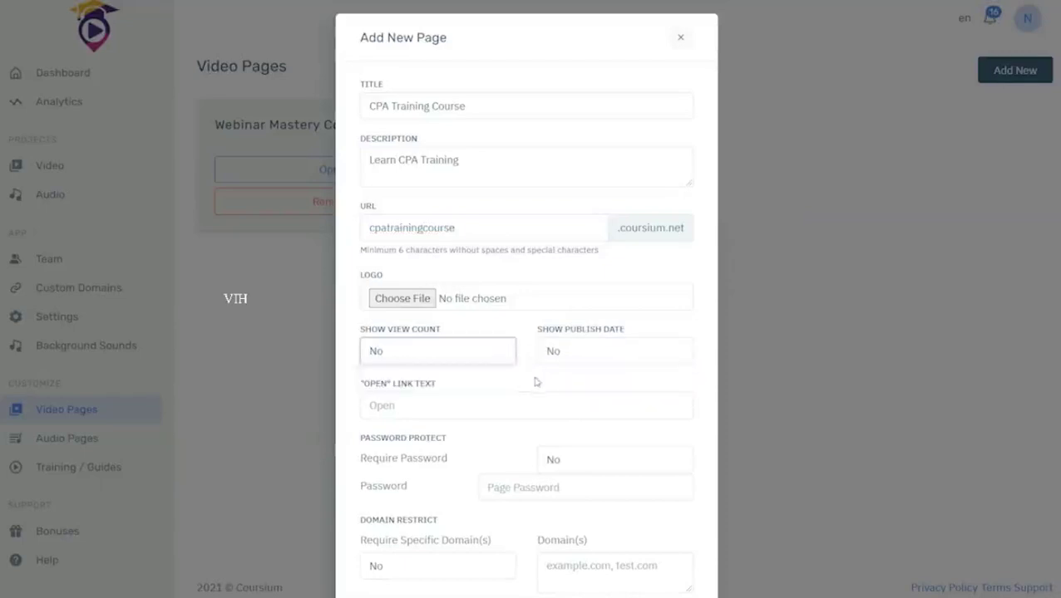
click(426, 412)
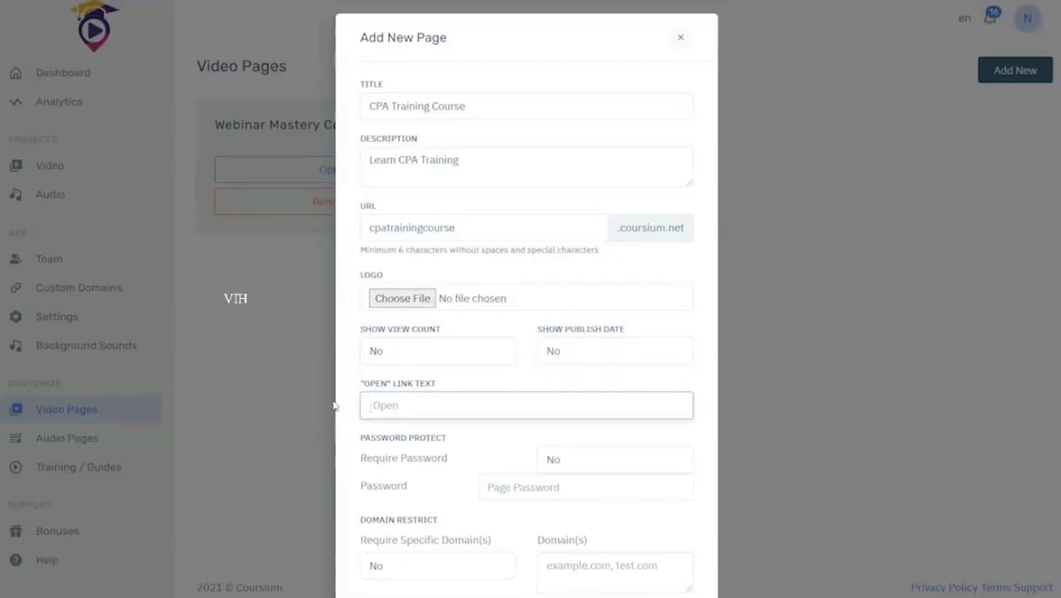
text(START)
Step: Set Require Password to Yes, enter the page password, and save the CPA Training Course page
click(582, 472)
click(576, 496)
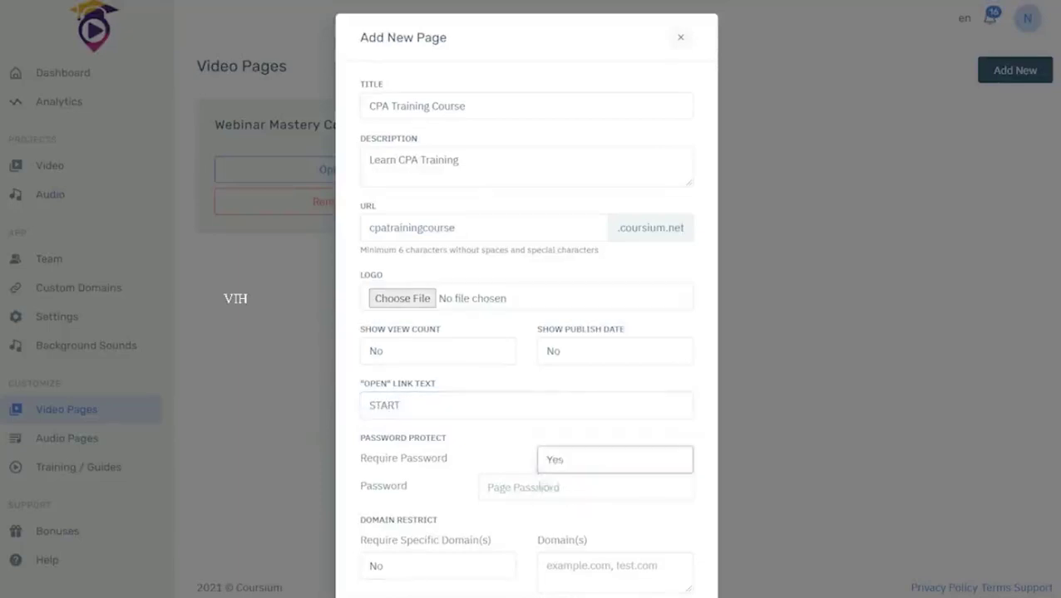
click(540, 487)
text(d)
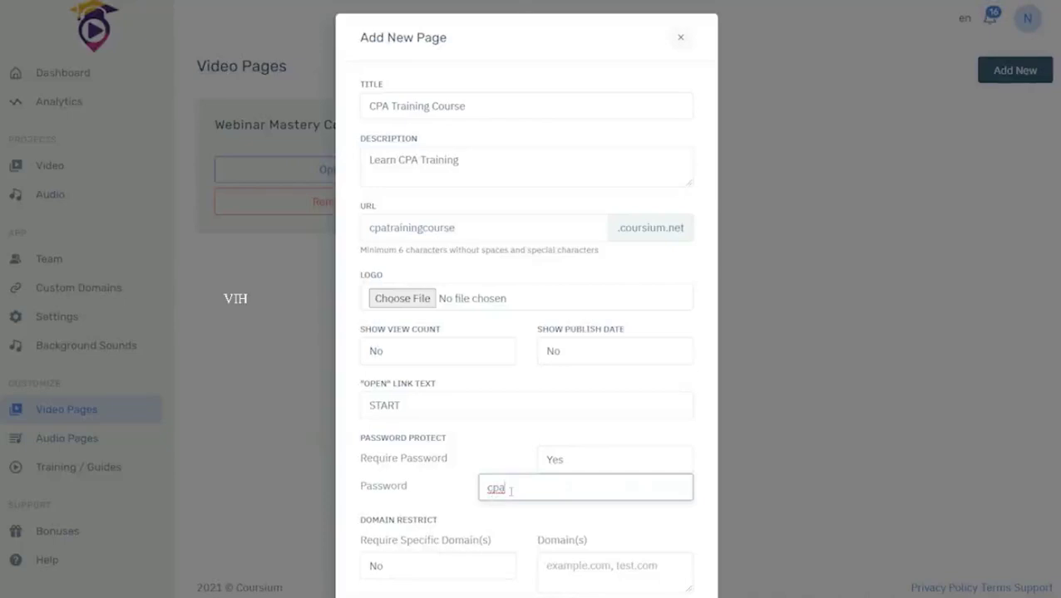
scroll(510, 490, down, 3)
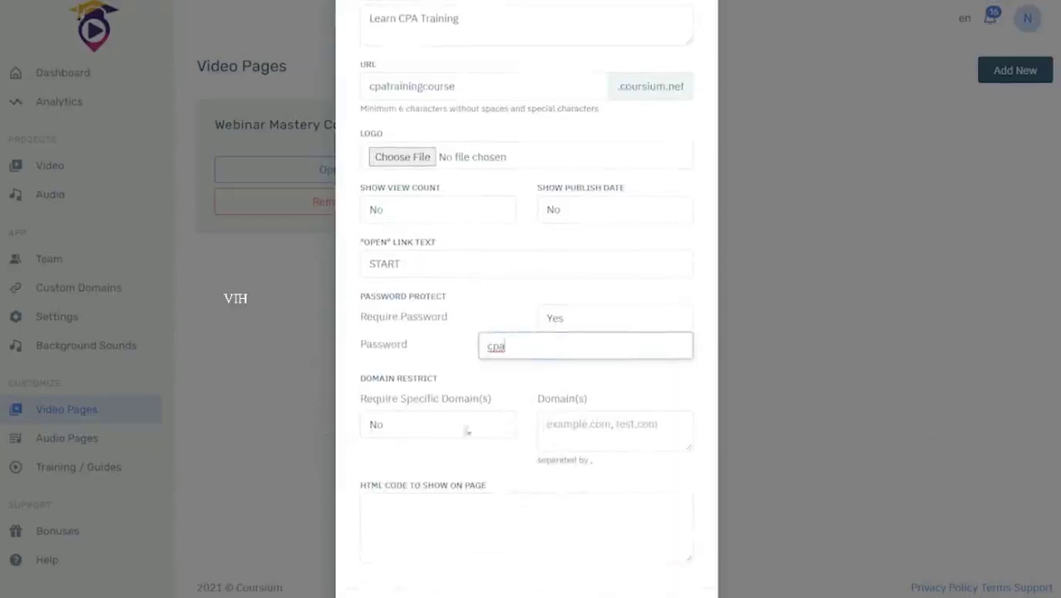
scroll(391, 450, down, 1)
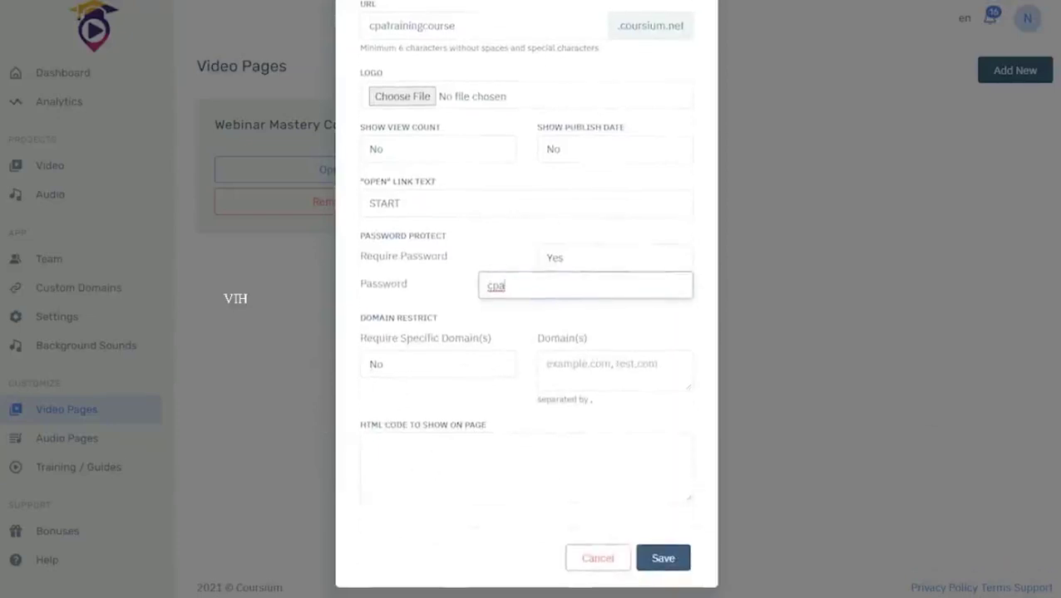
click(665, 564)
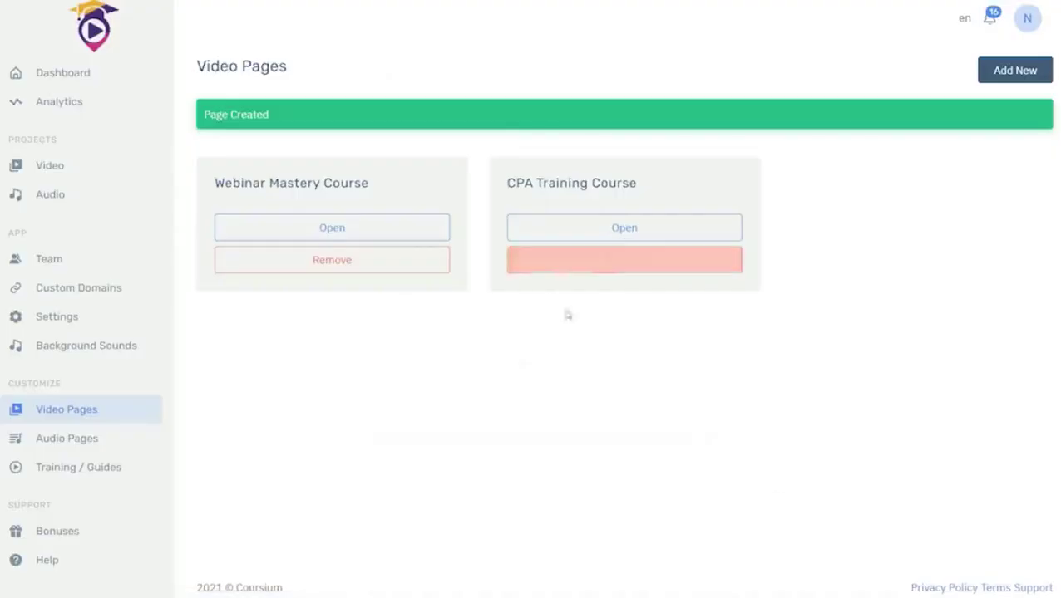
click(593, 217)
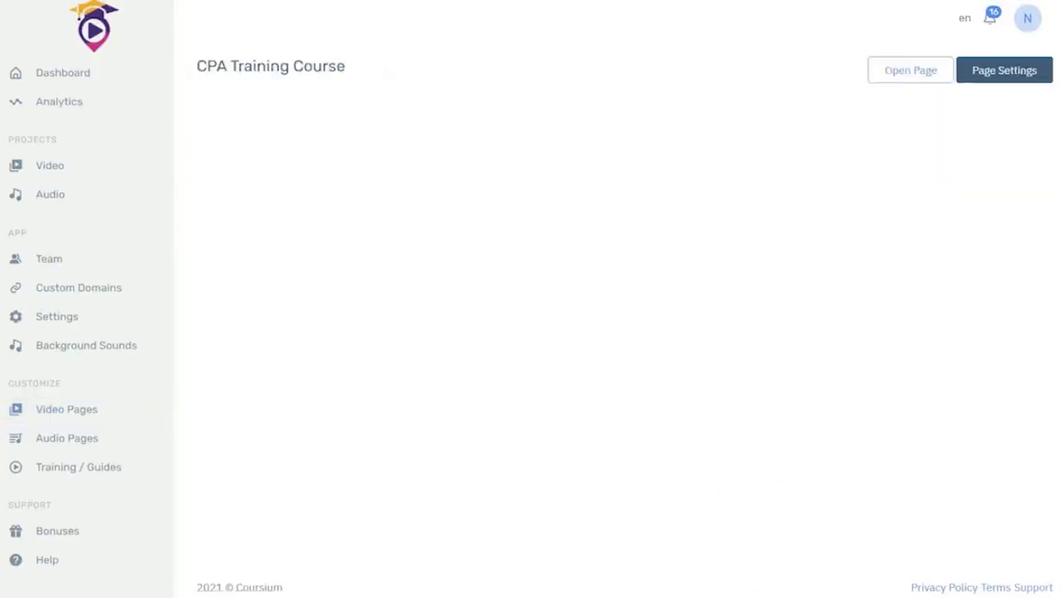
Step: Bring up the embed options for the CPA Training video in the video library
click(55, 166)
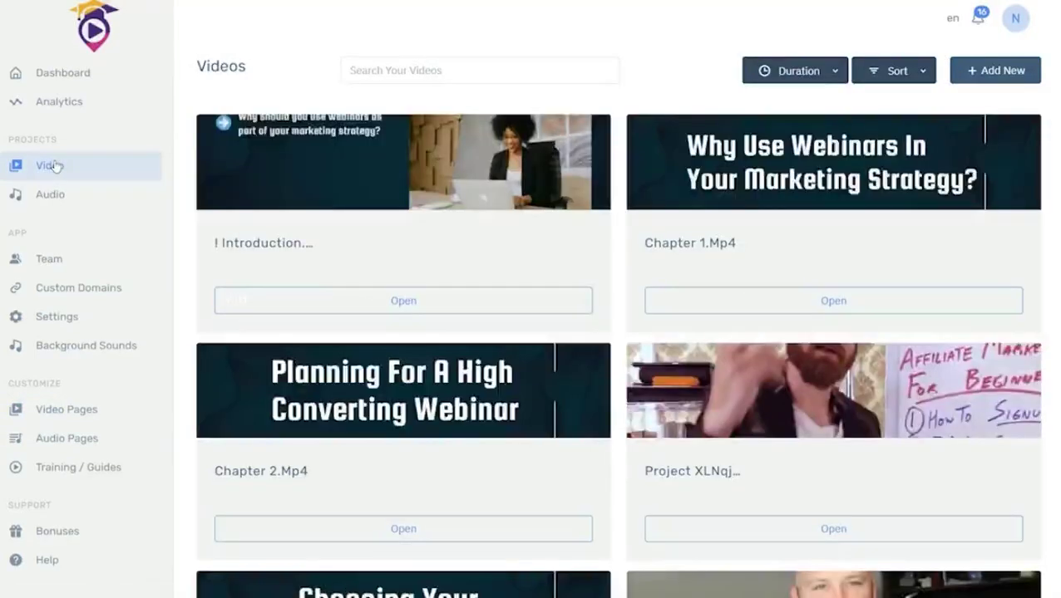
scroll(770, 376, down, 3)
click(833, 529)
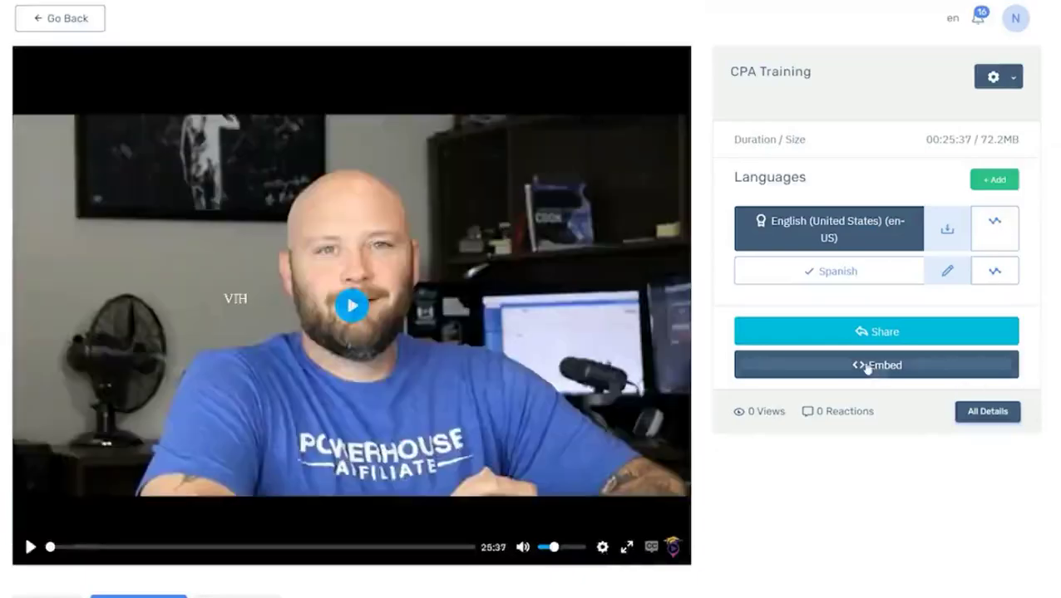
click(869, 366)
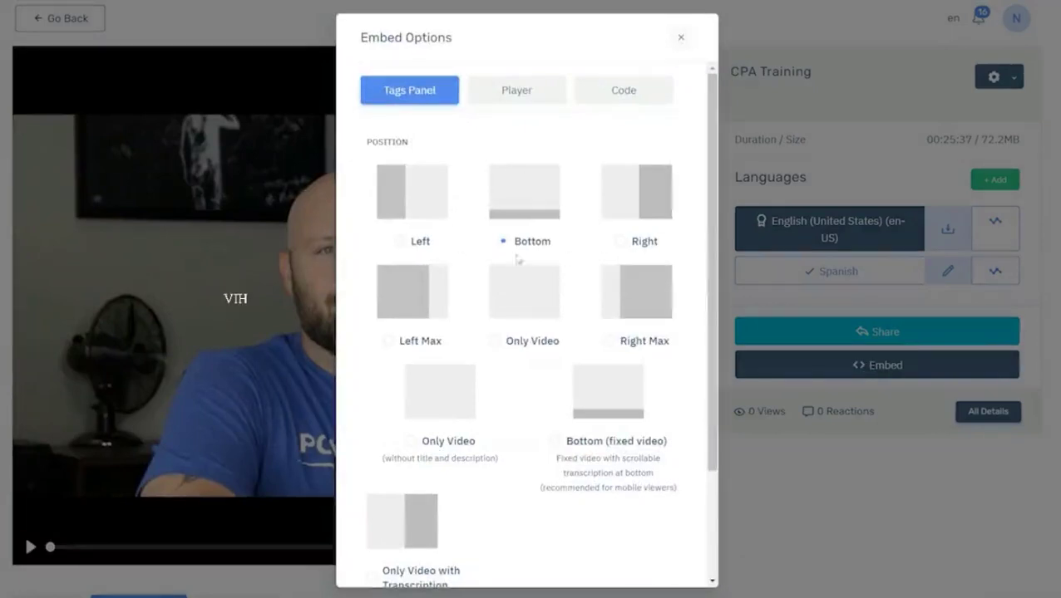
Step: Copy the video's iframe embed code, save the embed settings, and return to Videos
click(507, 94)
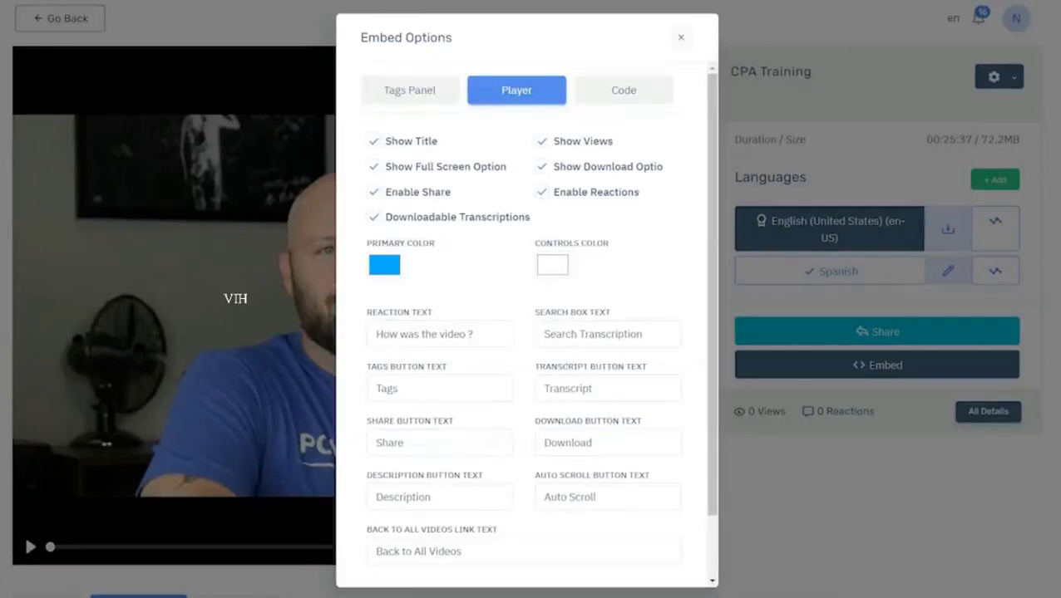
scroll(511, 432, down, 2)
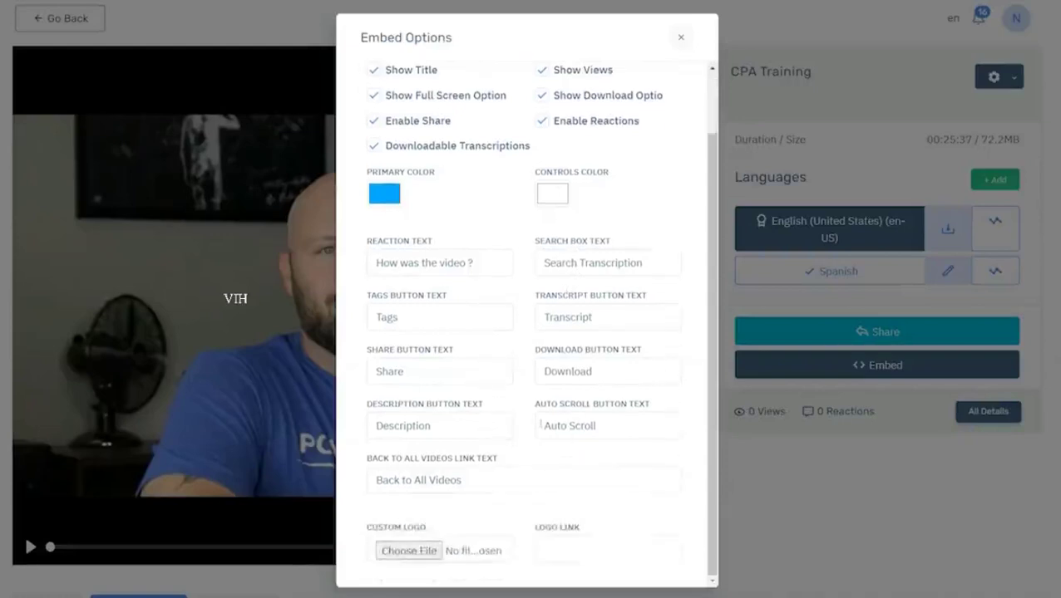
scroll(541, 425, up, 2)
click(623, 90)
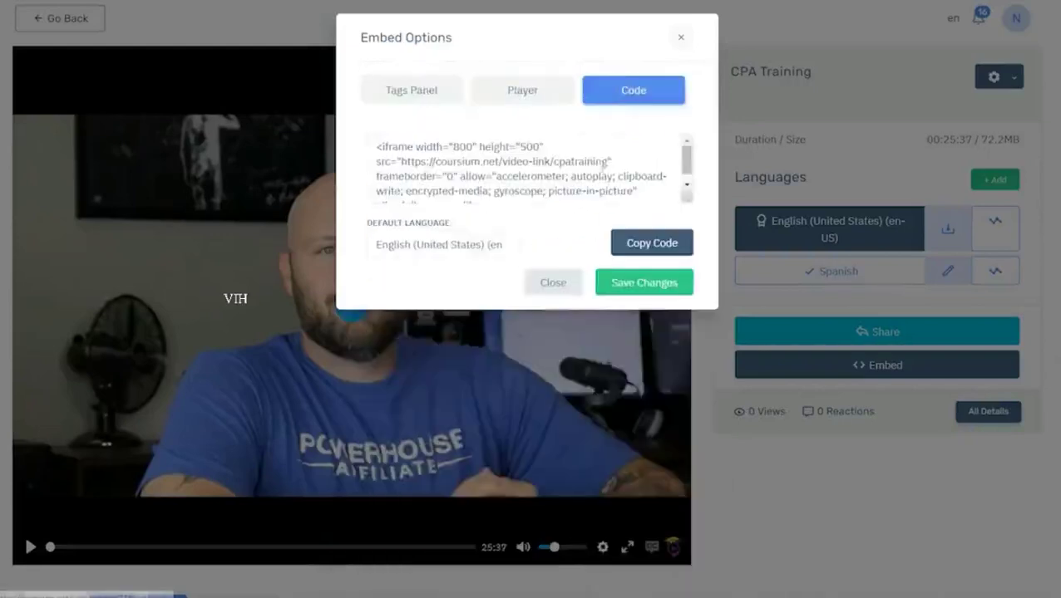
click(639, 244)
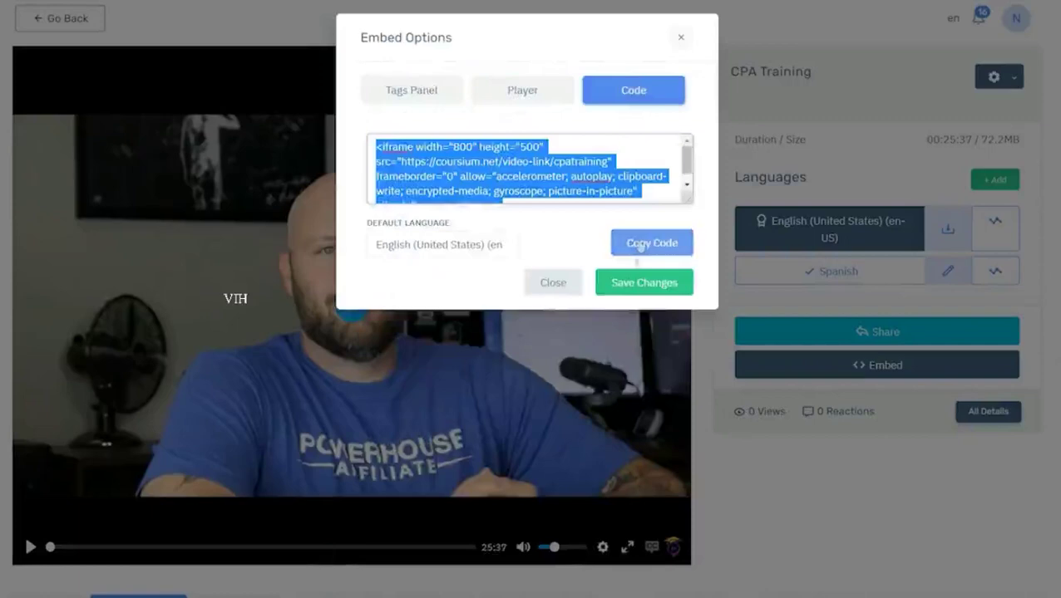
click(661, 287)
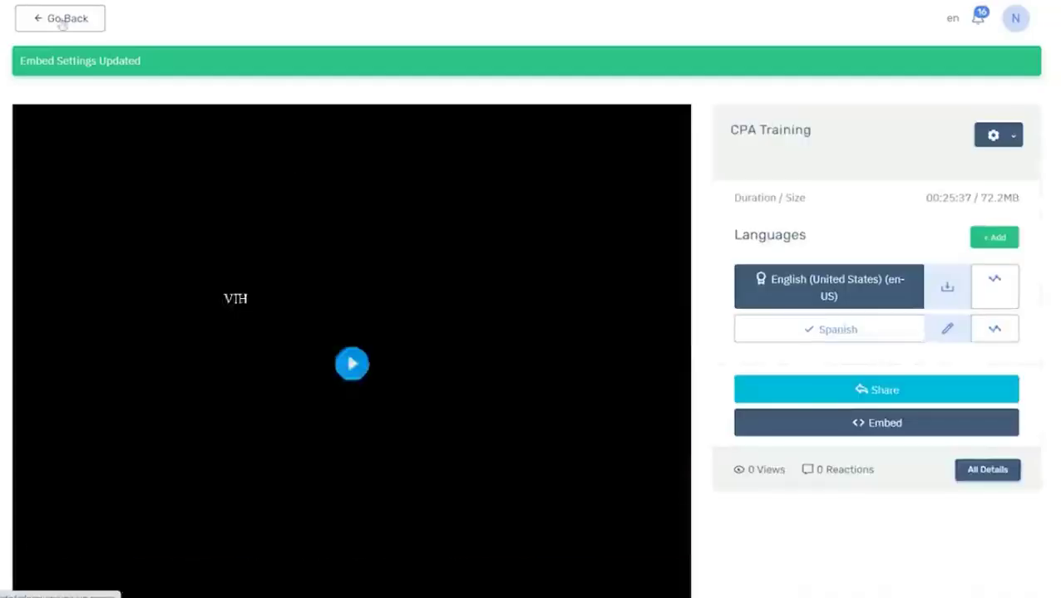
click(62, 20)
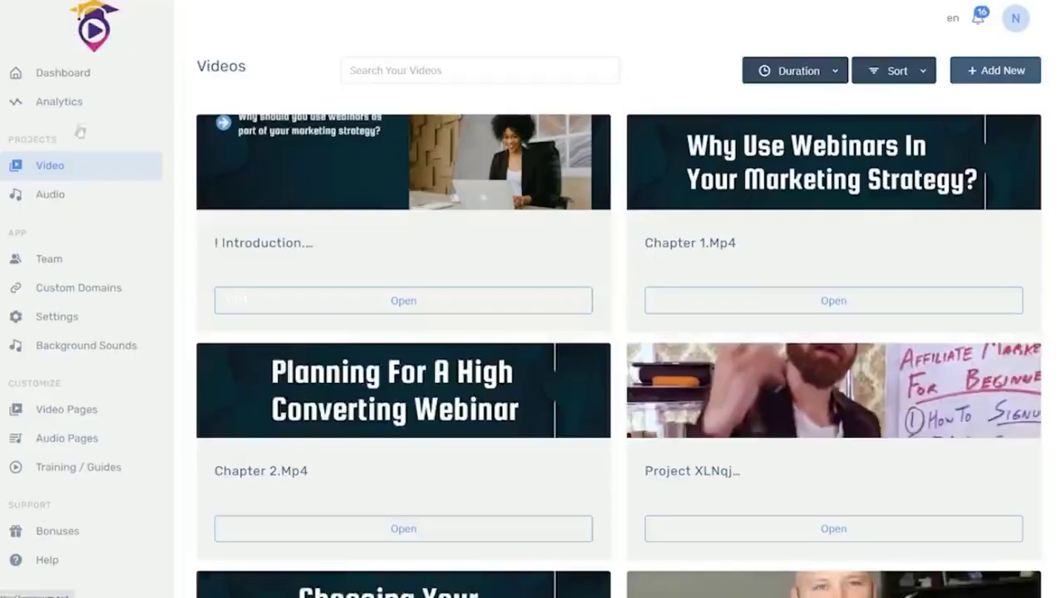
Step: Paste the embed code into CPA Training Course's 'HTML Code to Show on Page' and save
click(66, 409)
click(572, 179)
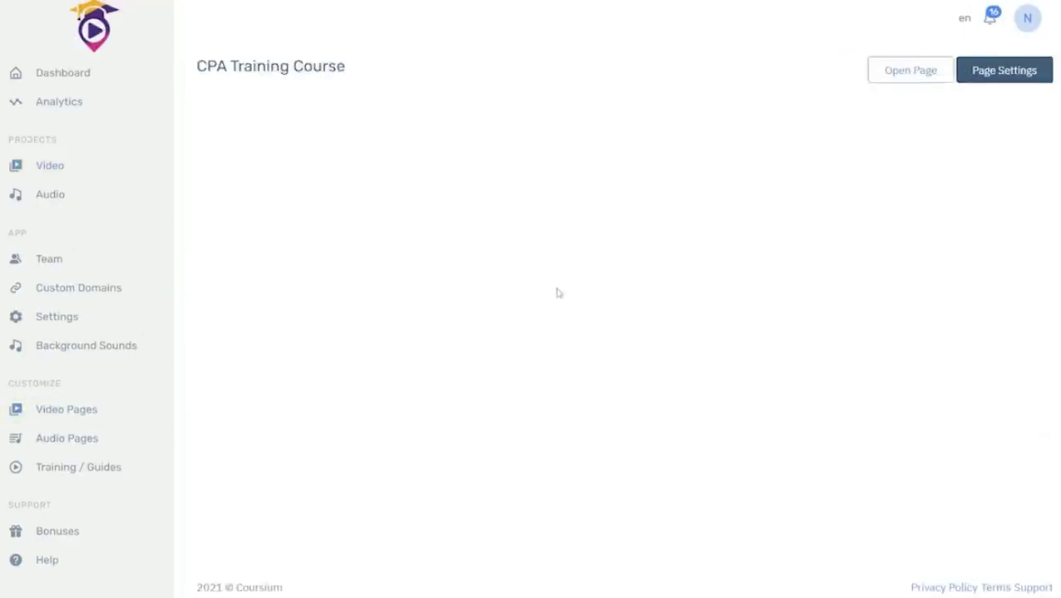
click(996, 72)
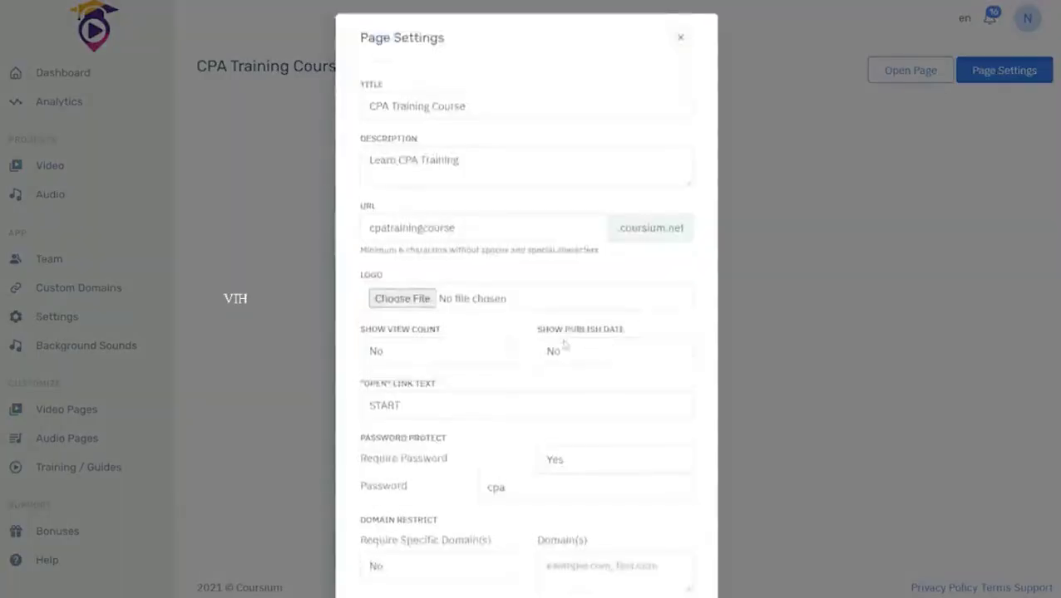
scroll(457, 401, down, 3)
click(408, 379)
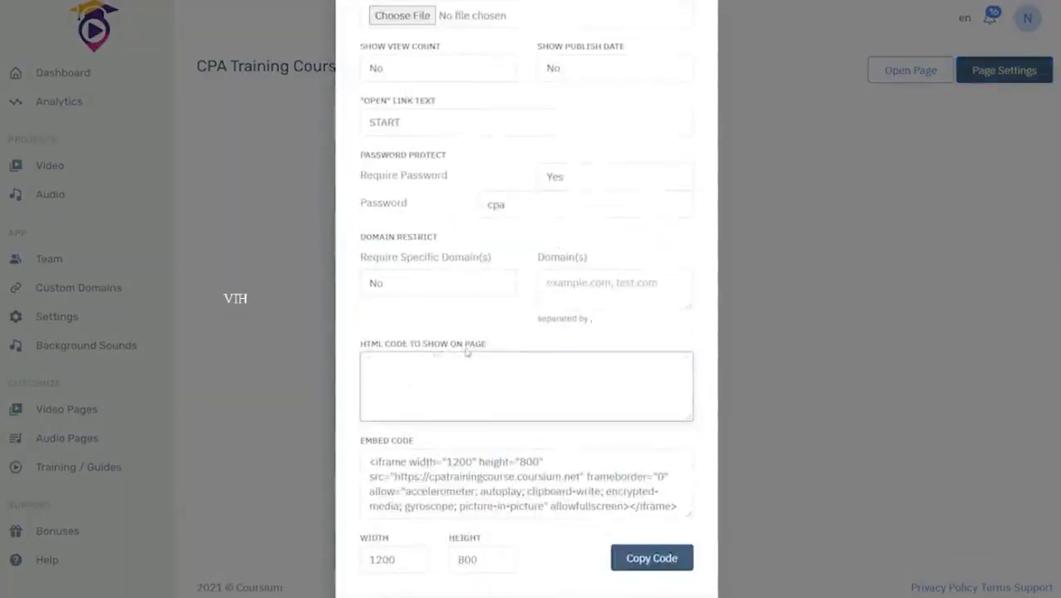
key(ctrl+v)
scroll(567, 416, down, 1)
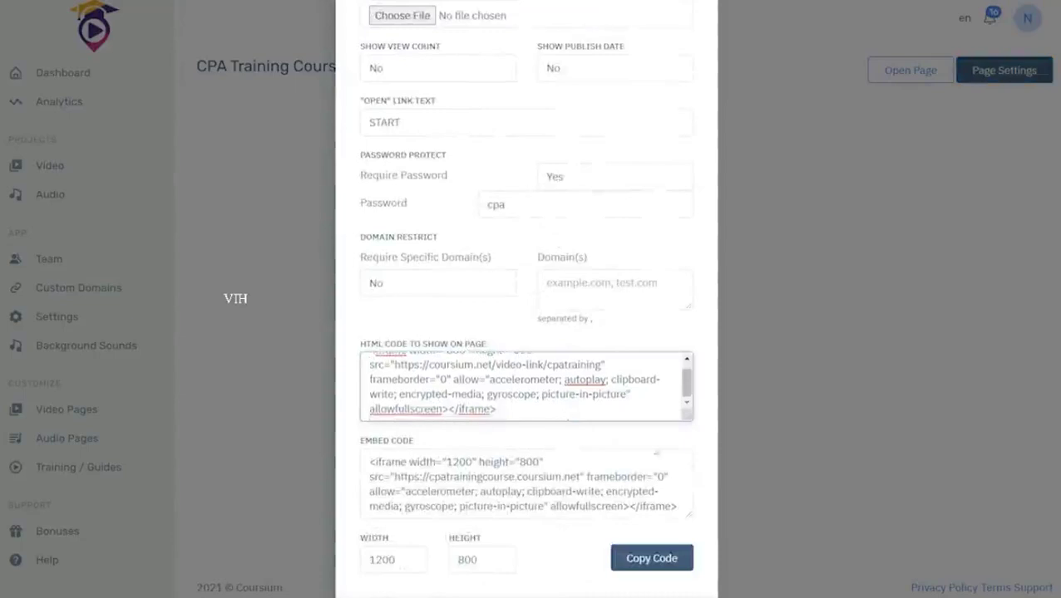
scroll(582, 399, up, 10)
scroll(662, 481, down, 10)
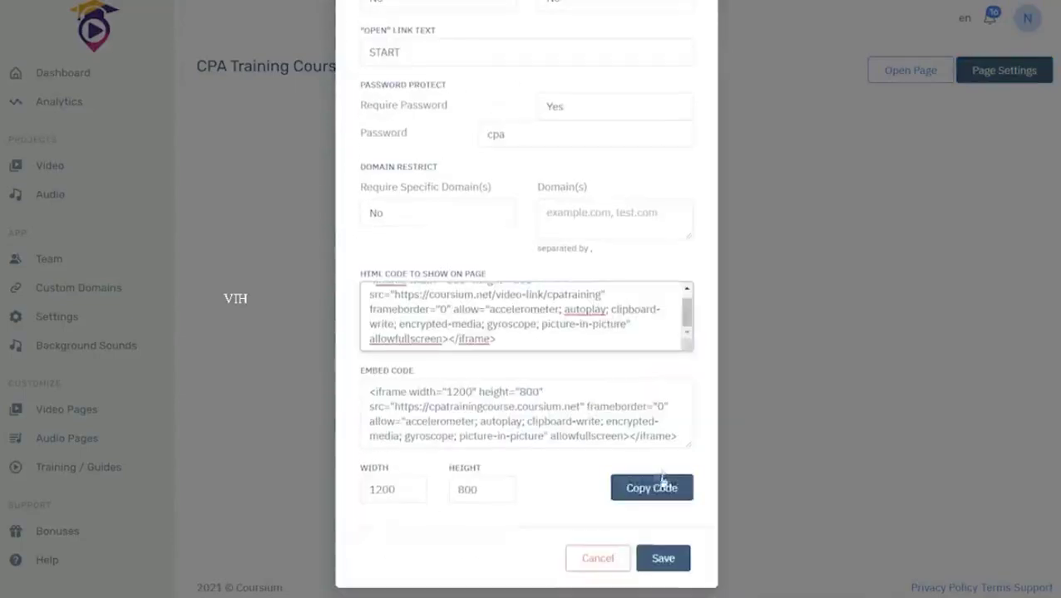
click(658, 558)
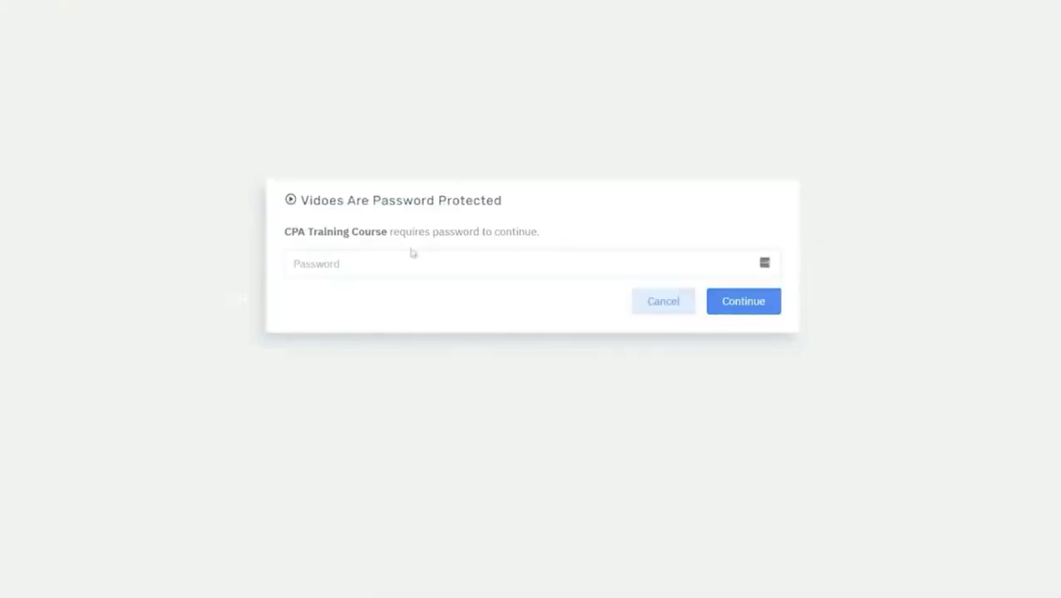
Step: Enter the page password to unlock CPA Training Course and view the embedded video
click(404, 264)
text(•••)
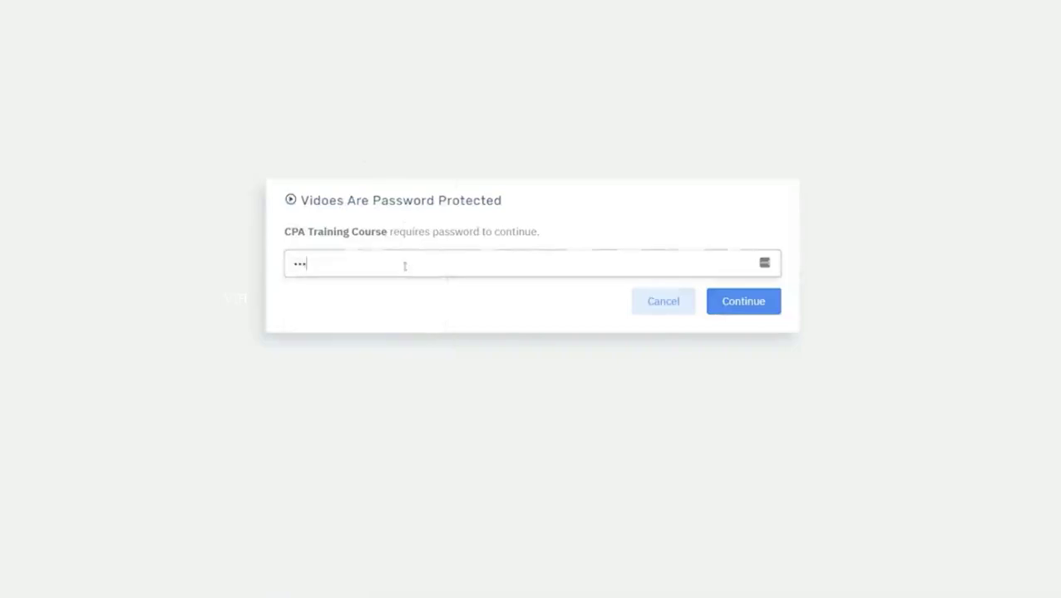
key(Return)
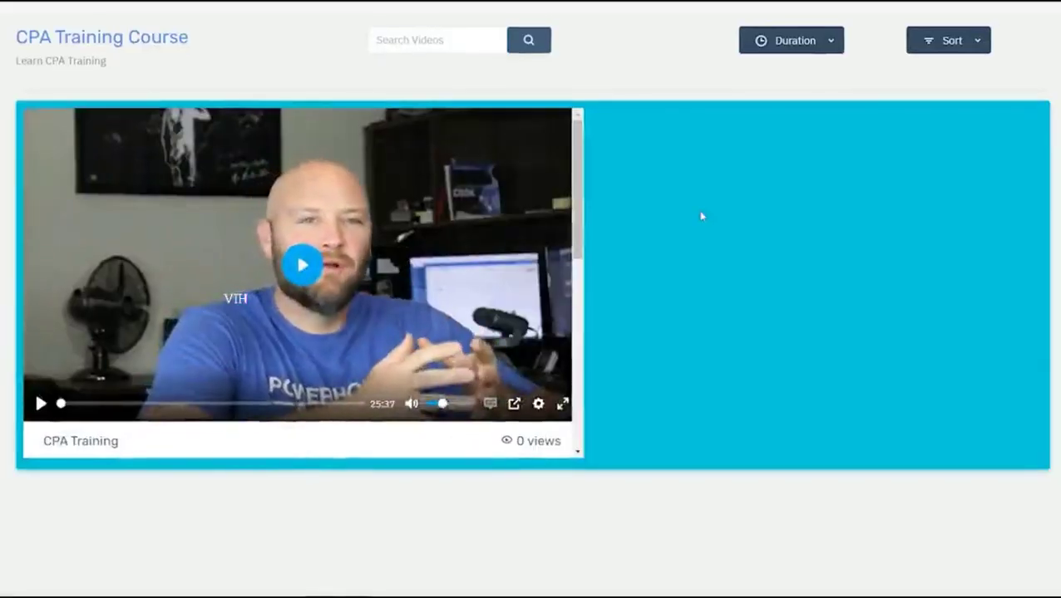